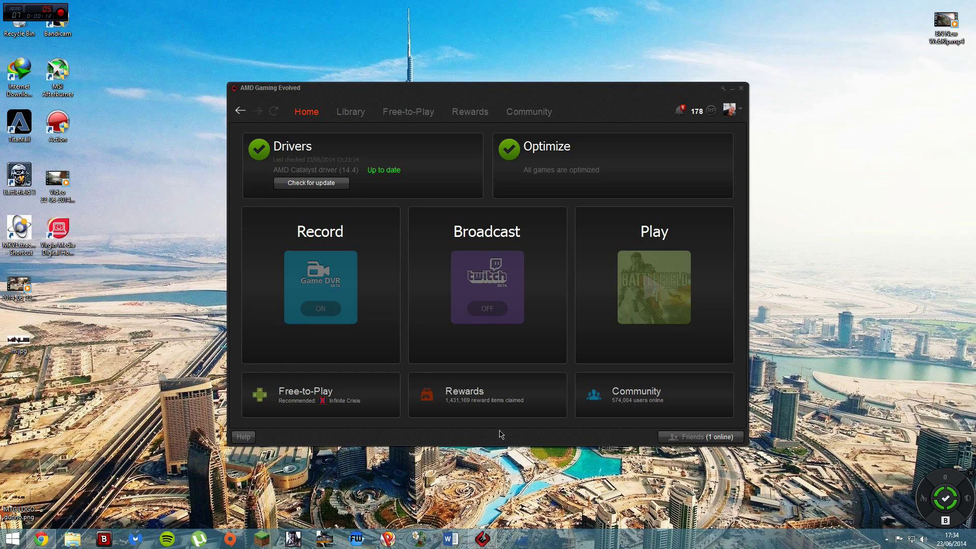
Open the Twitch broadcast preferences, close them, then reopen them.
mouse_move(369, 341)
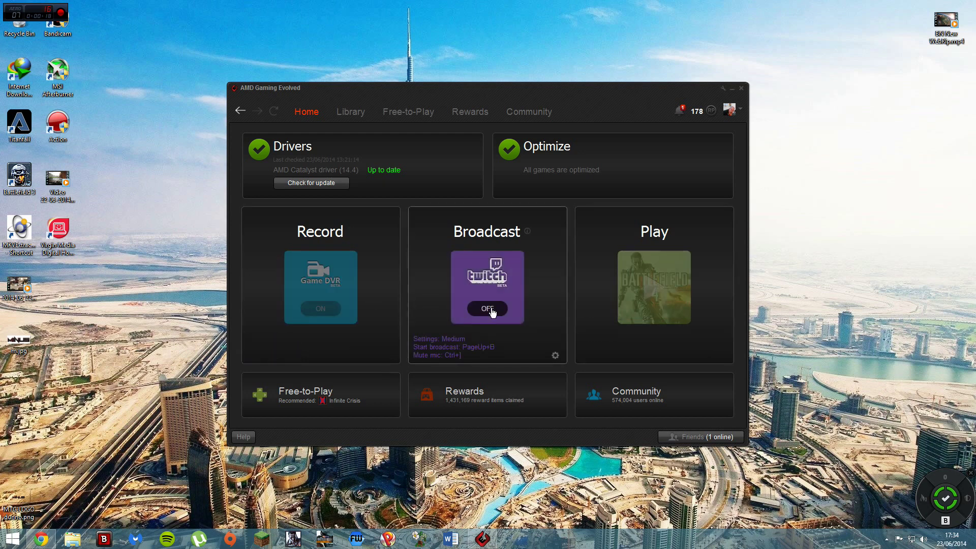
mouse_move(608, 289)
click(556, 355)
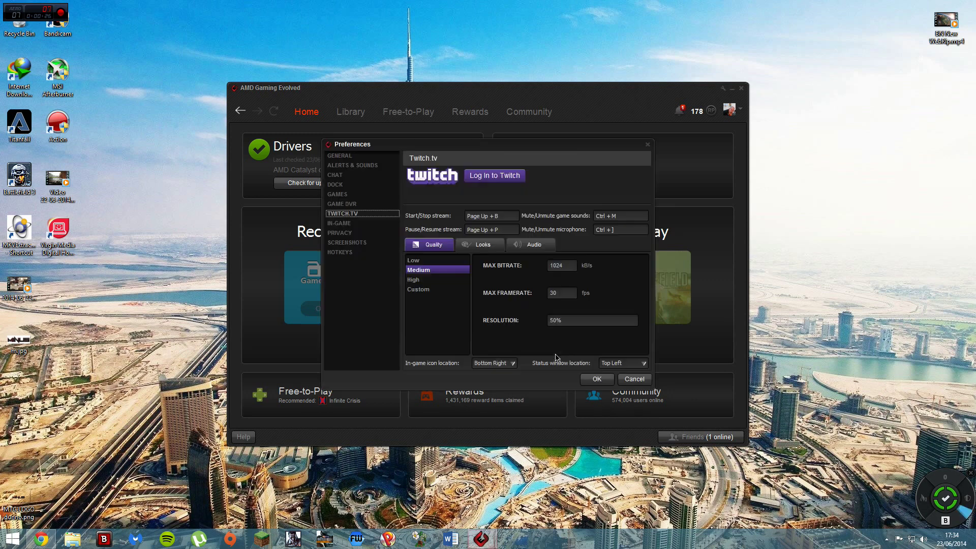
click(648, 144)
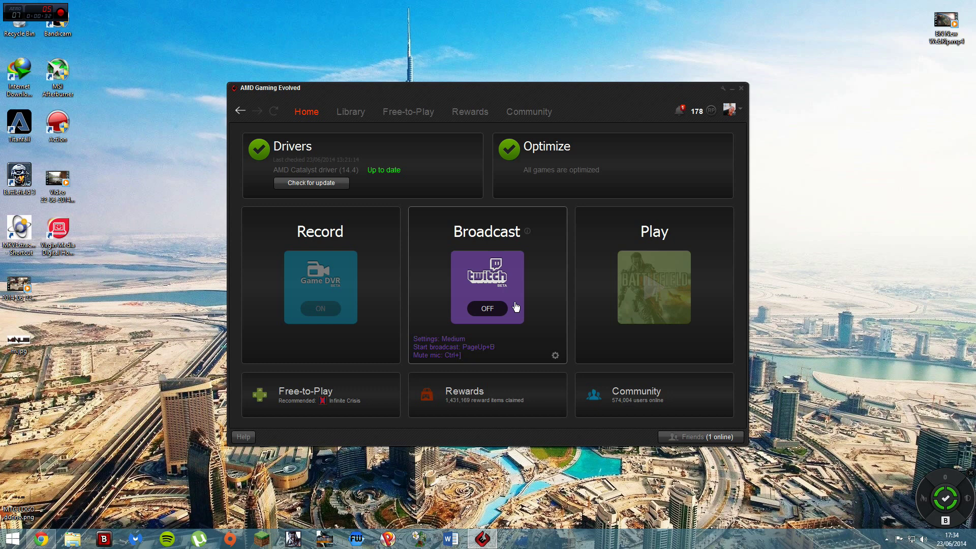
click(556, 356)
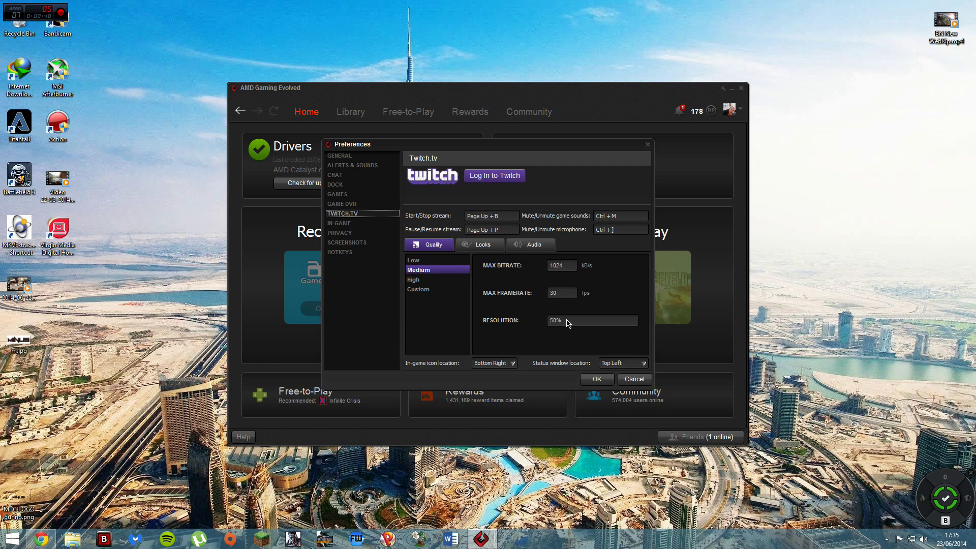
Browse the Twitch chat overlay/webcam, sound level and in-game overlay settings pages.
click(483, 248)
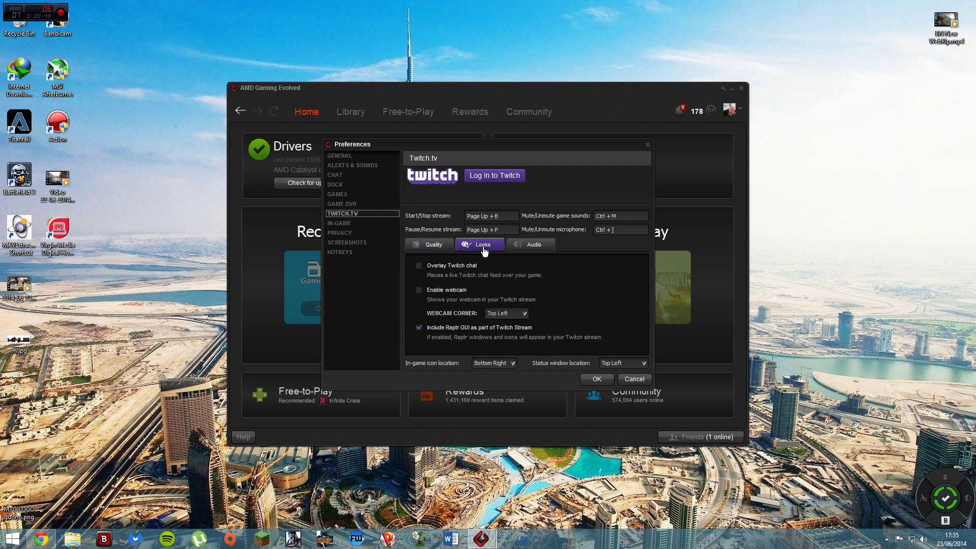
click(532, 249)
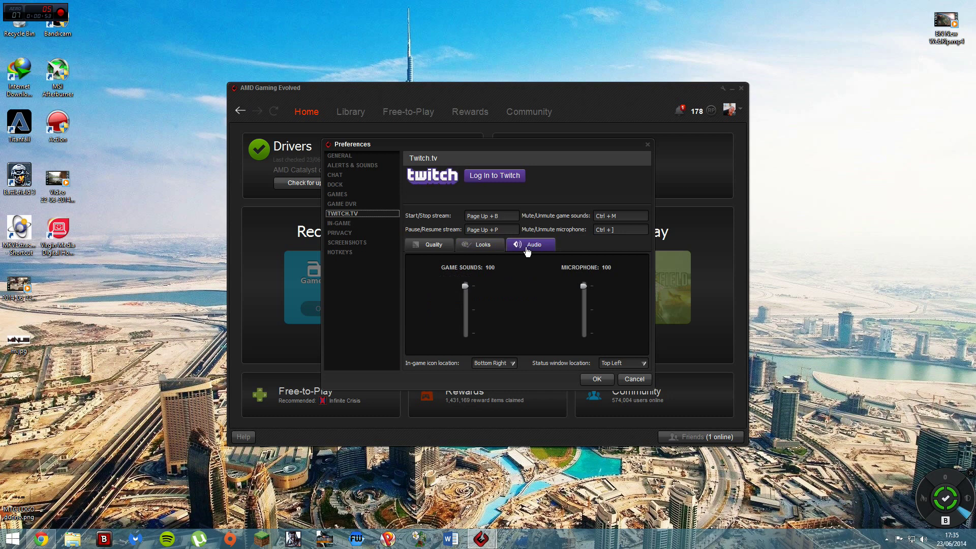
click(440, 249)
click(350, 224)
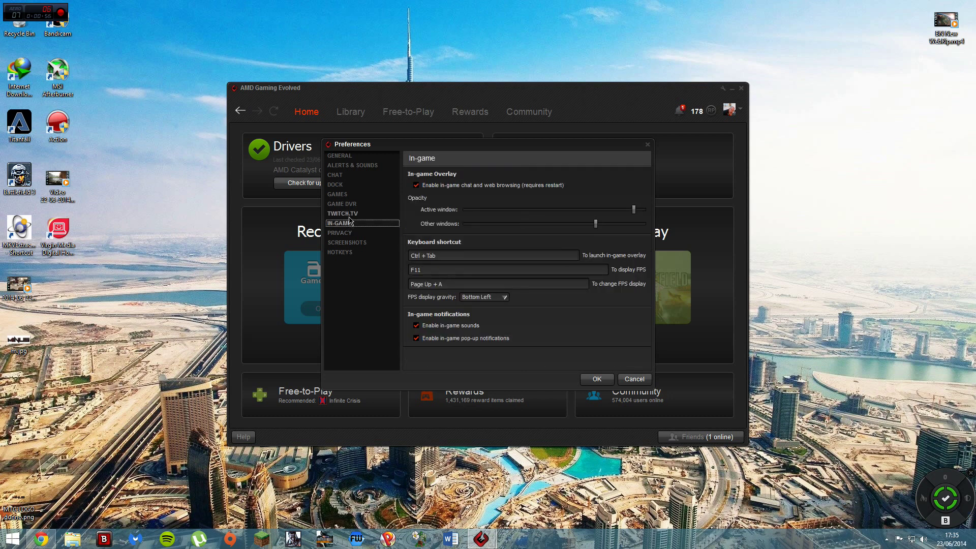
click(351, 216)
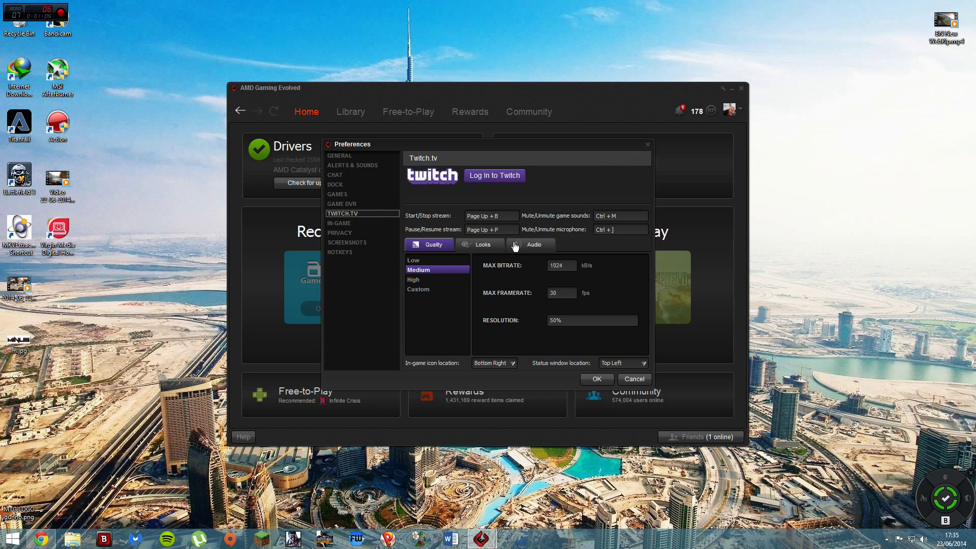
click(490, 246)
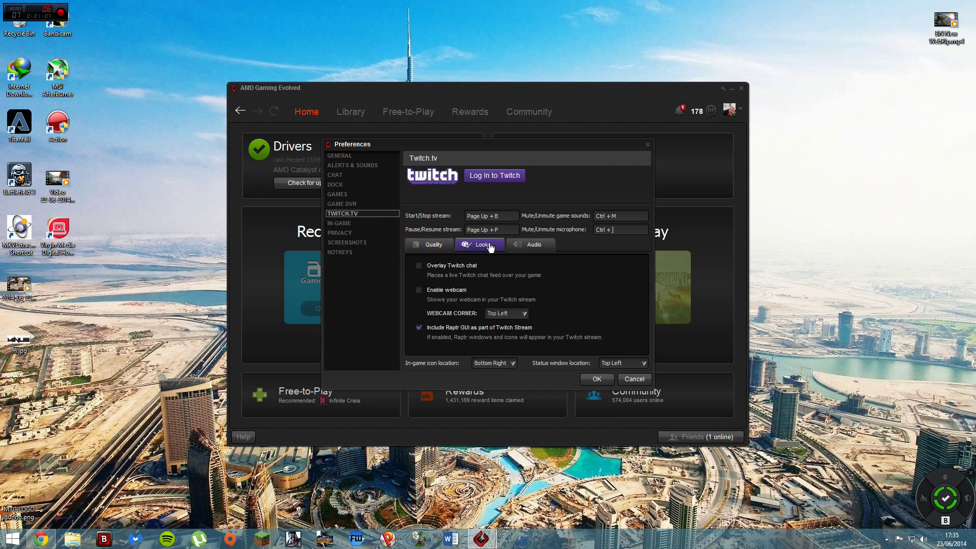
click(444, 246)
Try the High, Medium and Low Twitch stream quality presets, then close Preferences.
click(429, 281)
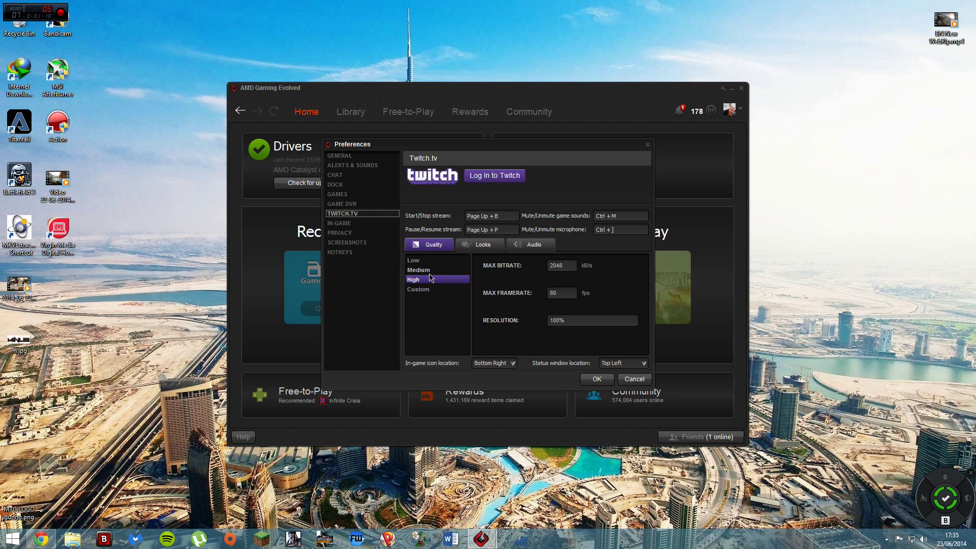
click(431, 271)
click(431, 261)
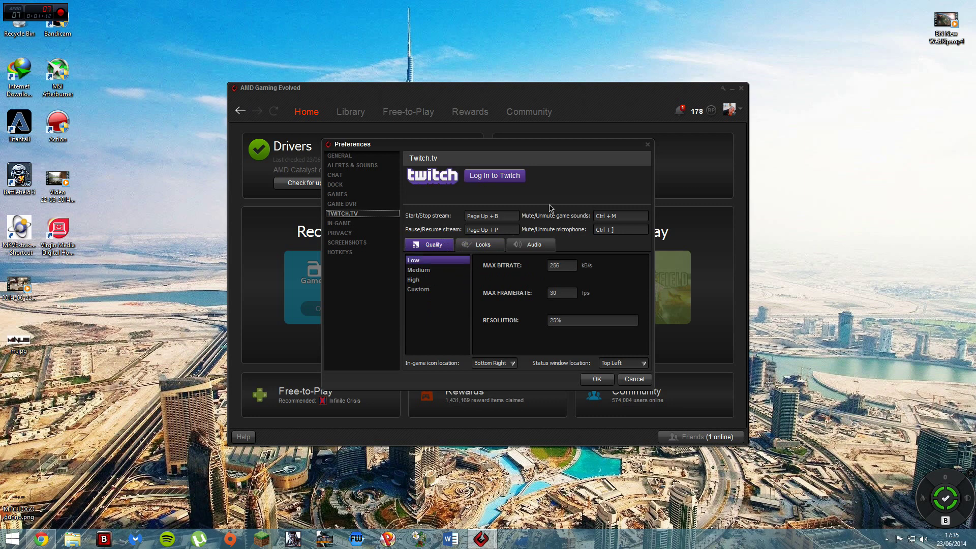
click(647, 146)
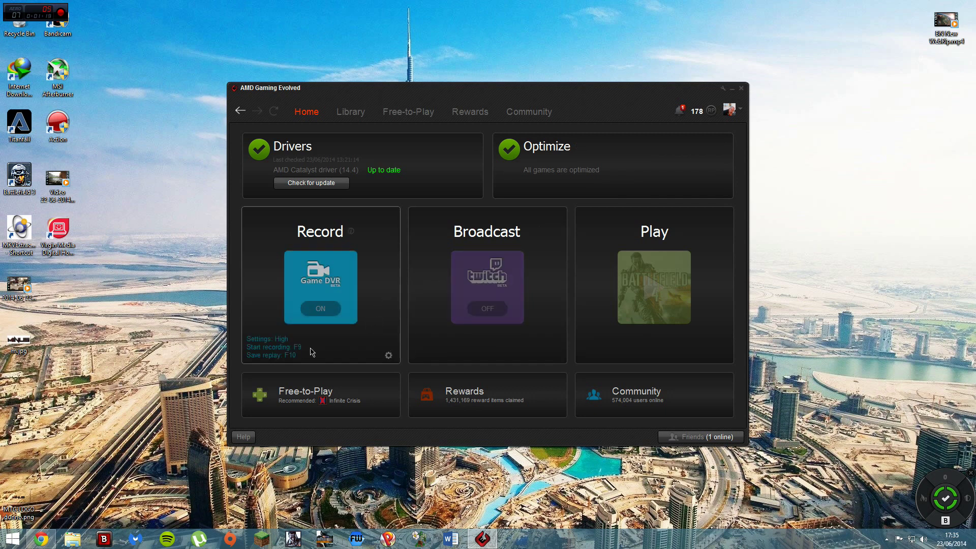
In the Game DVR preferences, cycle through the Medium and Low presets, ending on High.
click(390, 357)
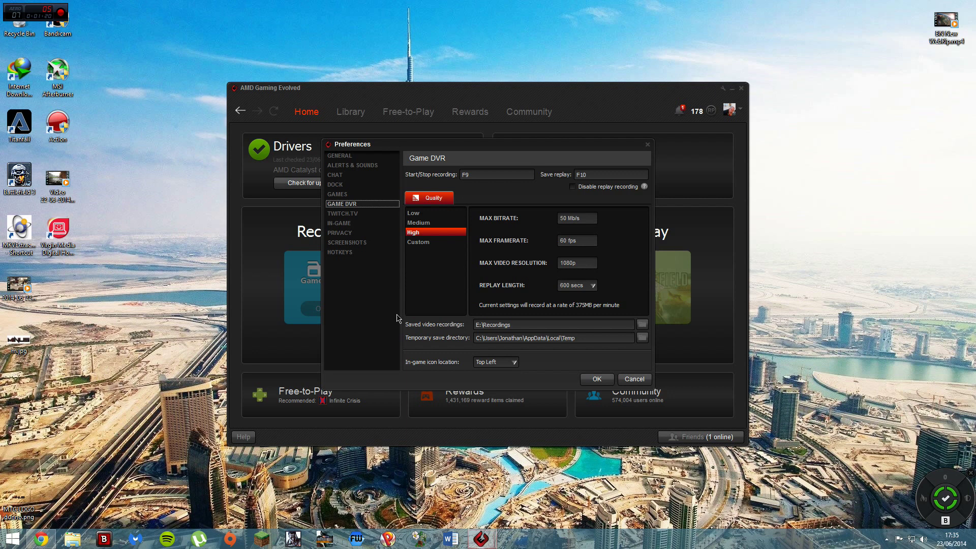
click(433, 223)
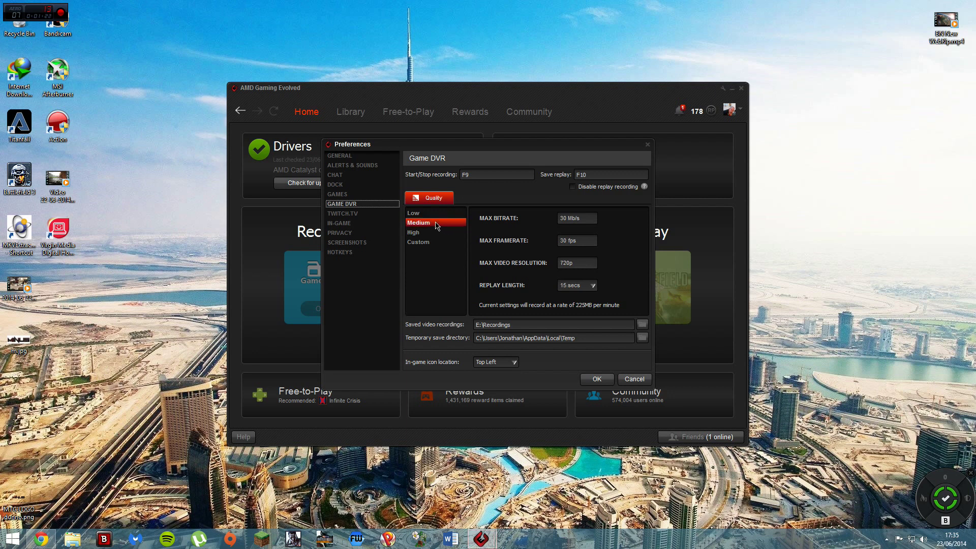
click(434, 213)
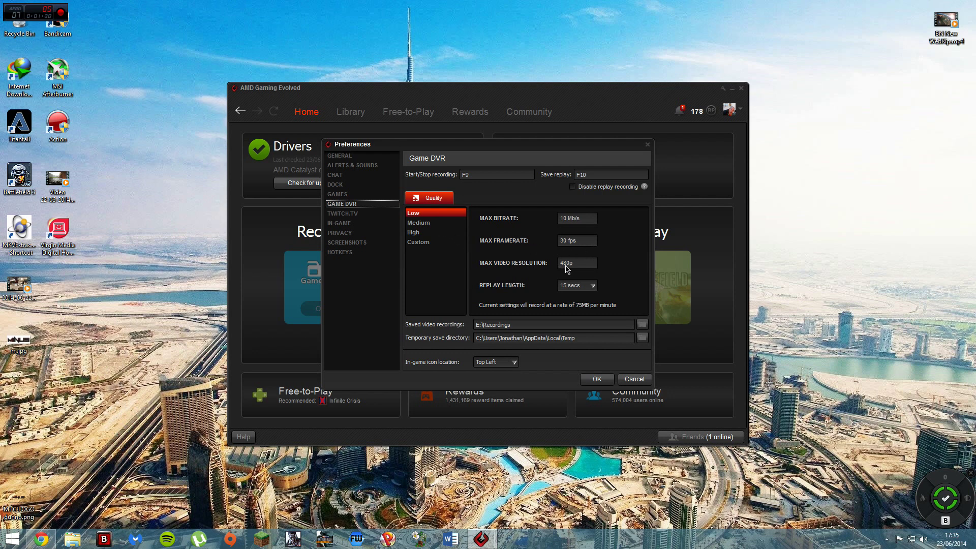
click(434, 223)
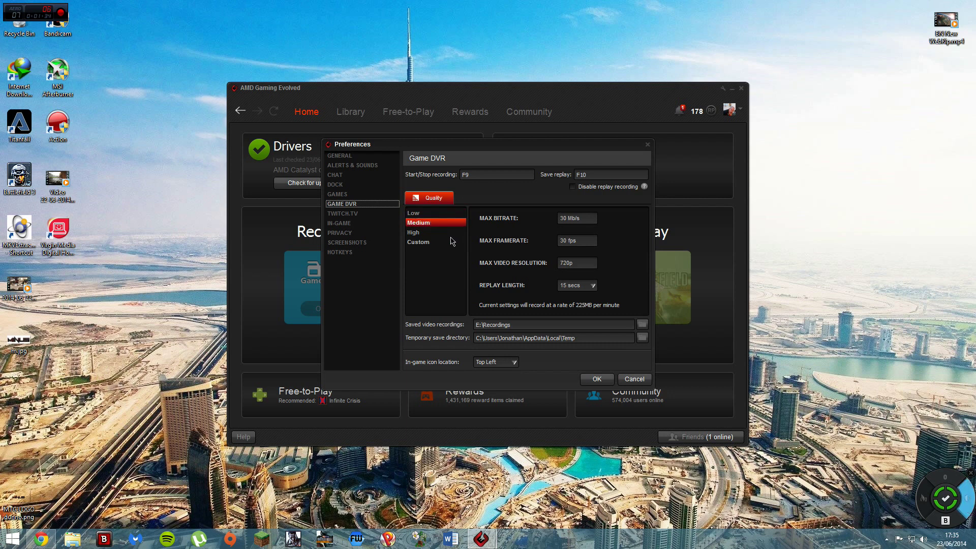
click(433, 233)
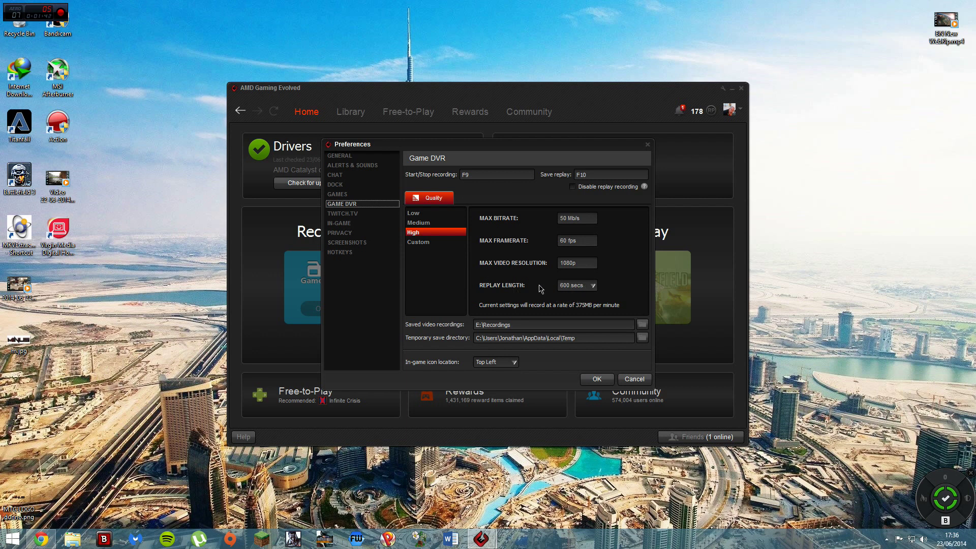
Browse the Game DVR replay length choices twice, keeping 600 secs.
click(591, 287)
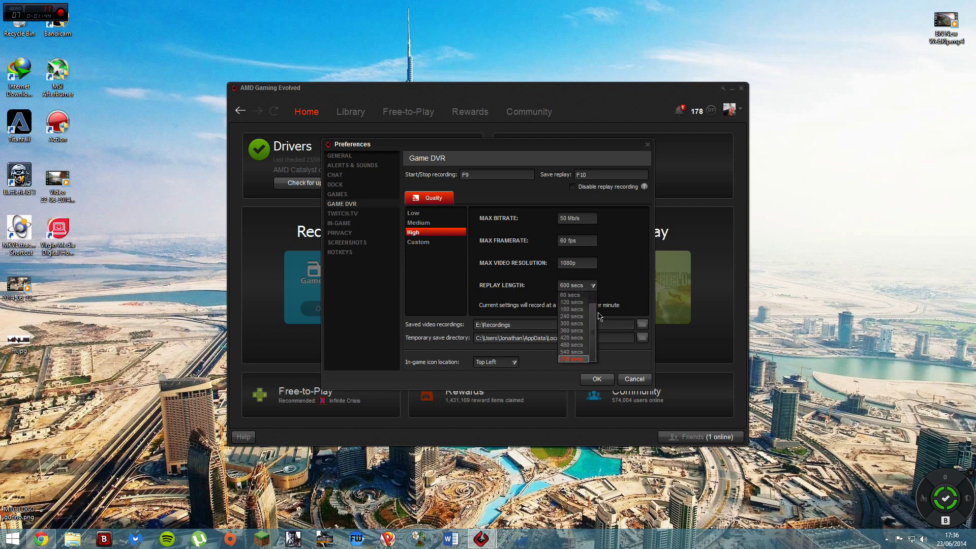
drag(593, 317, 591, 300)
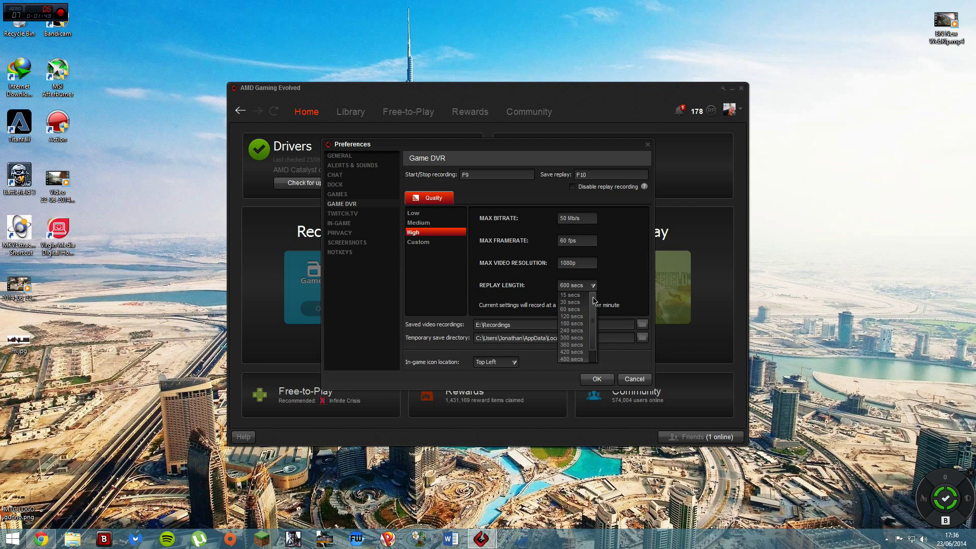
drag(593, 300, 593, 311)
click(594, 287)
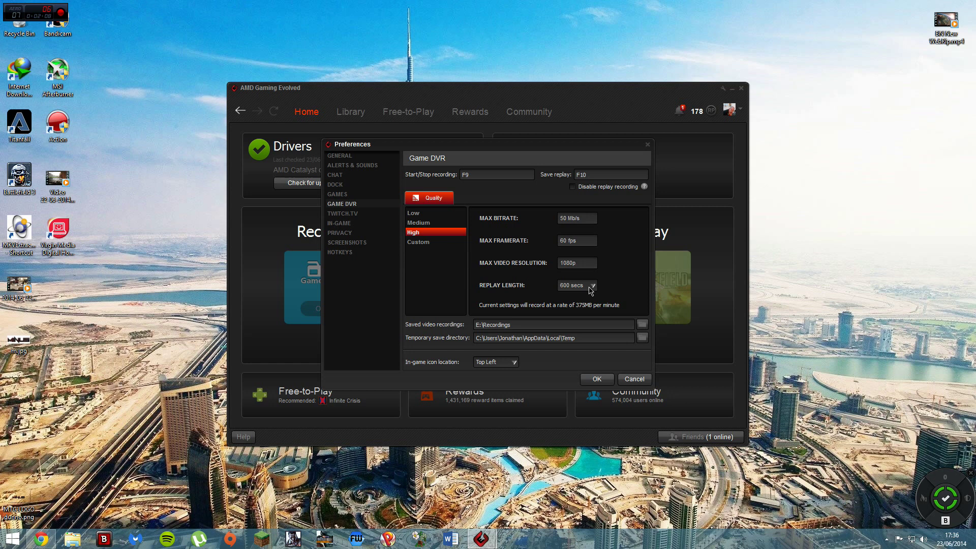
click(593, 287)
scroll(575, 314, up, 2)
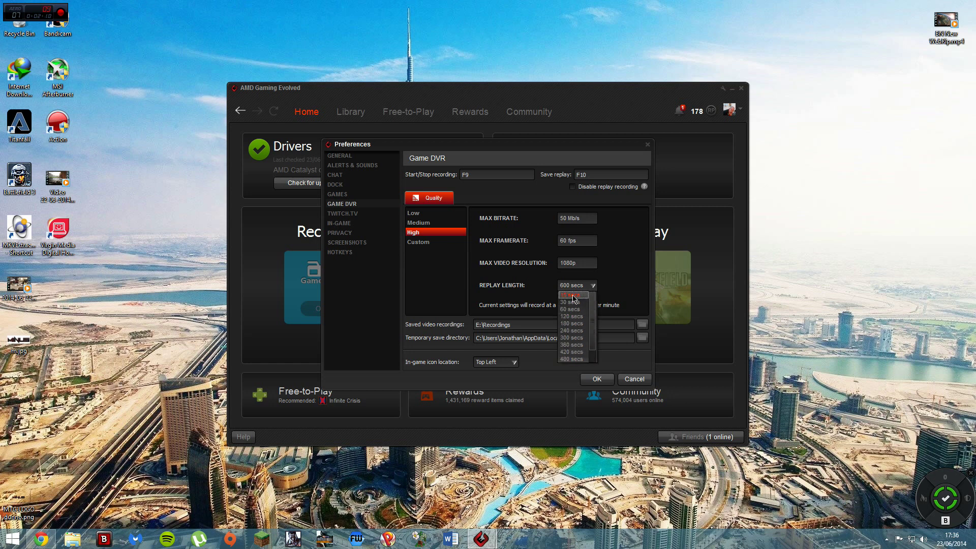
scroll(578, 333, down, 2)
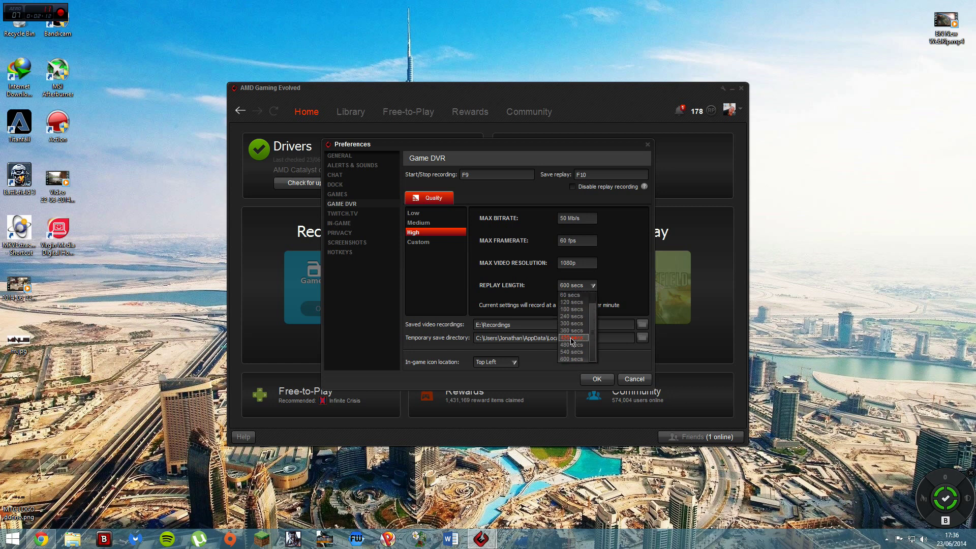
click(577, 359)
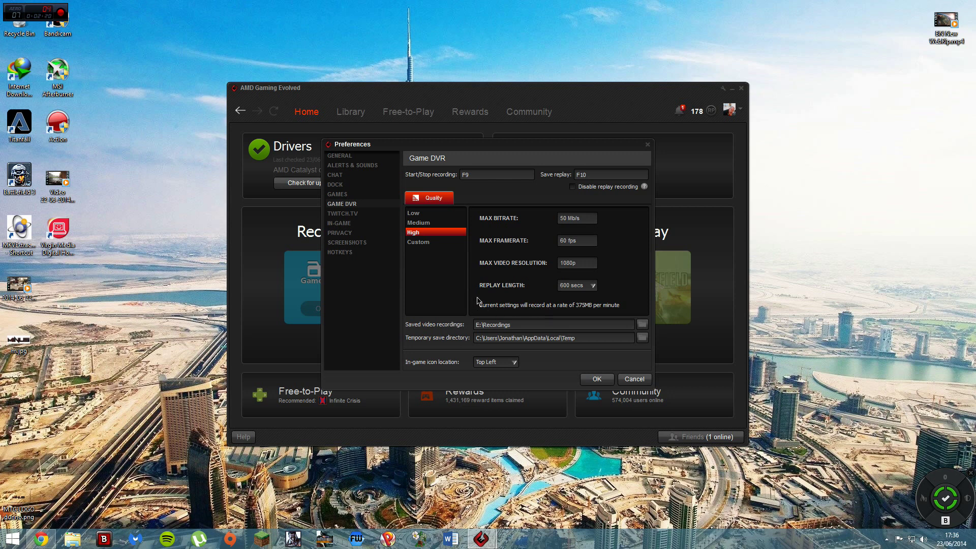
Select the Custom preset with 50 Mb/s bitrate, 60 fps, 1080p and 15 secs replay length.
click(430, 245)
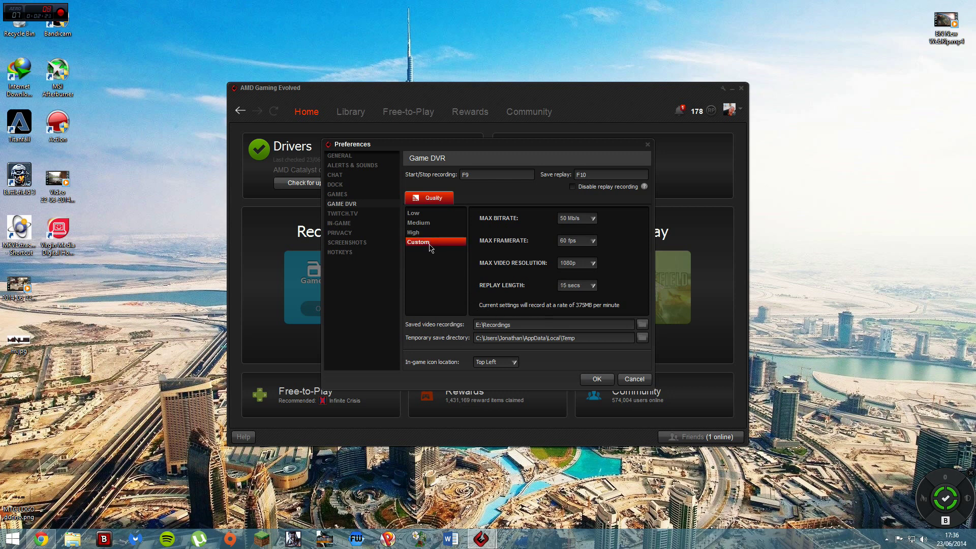
click(593, 219)
click(594, 220)
click(592, 242)
click(593, 243)
click(594, 264)
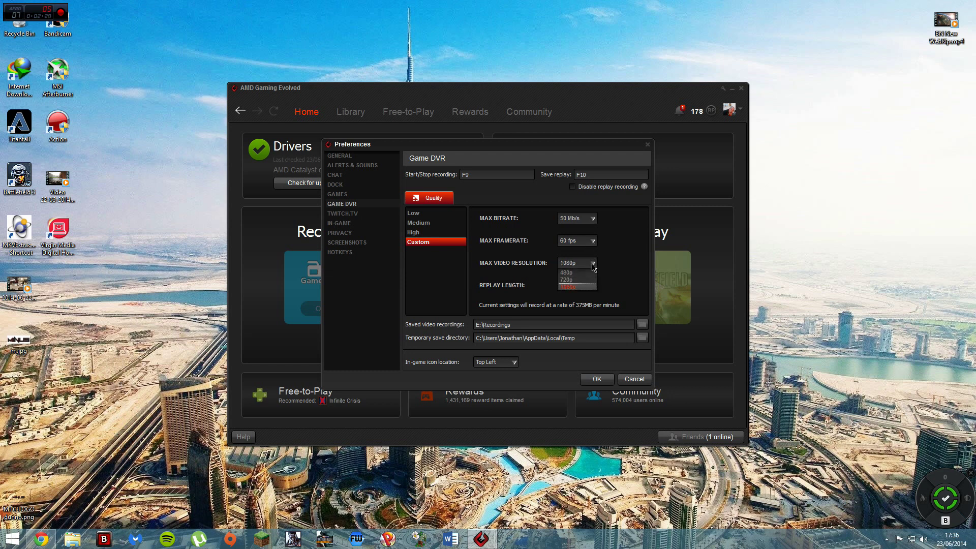
click(593, 266)
click(592, 285)
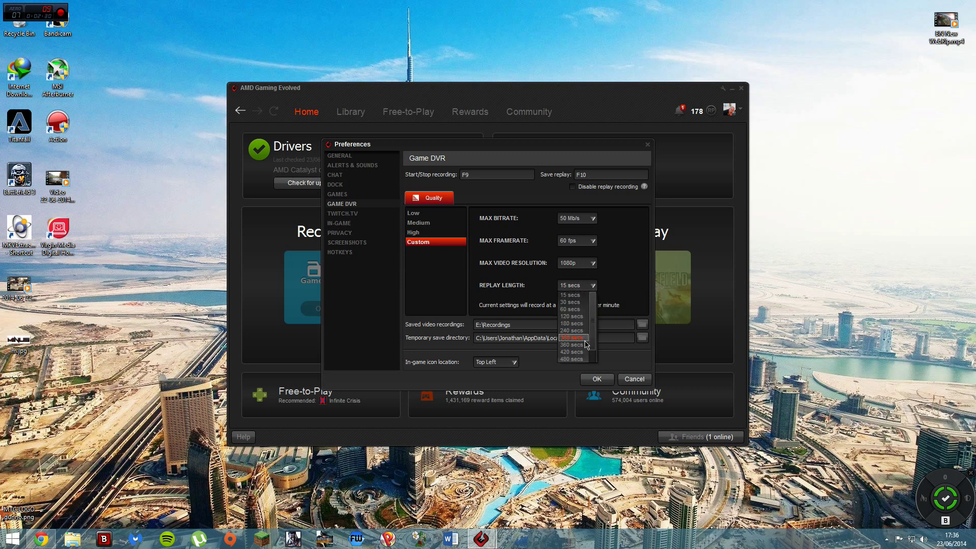
click(597, 290)
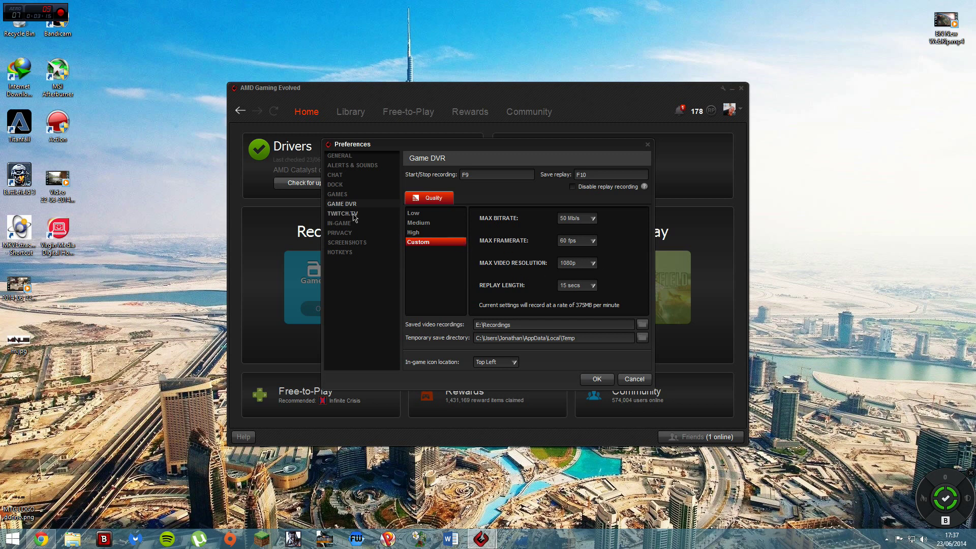
Glance at the Games preferences page, close Preferences, and rerun the graphics driver update check.
click(355, 196)
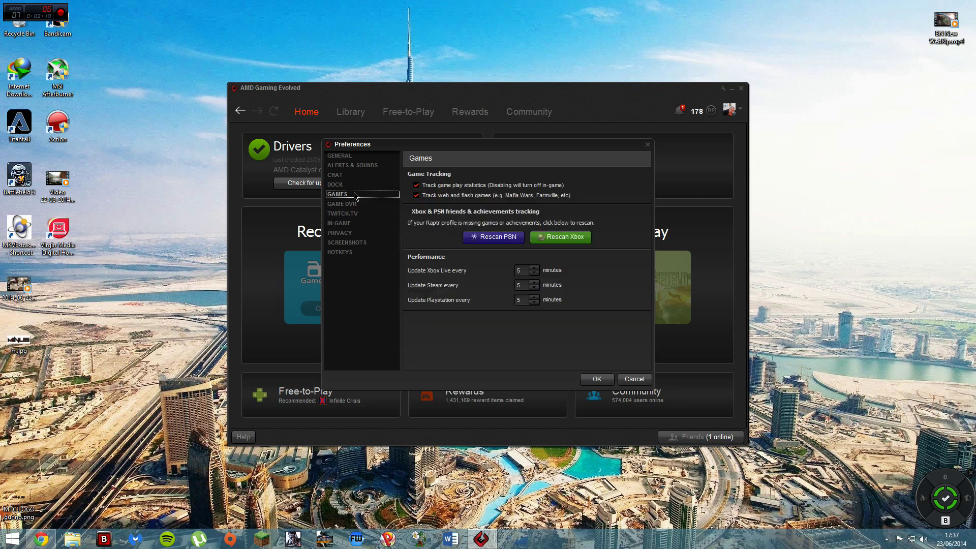
click(357, 205)
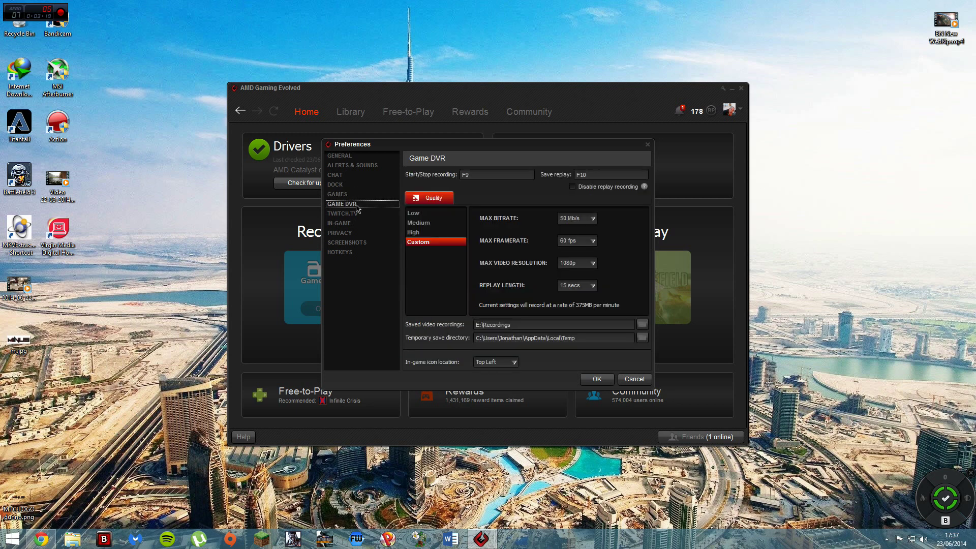
click(645, 146)
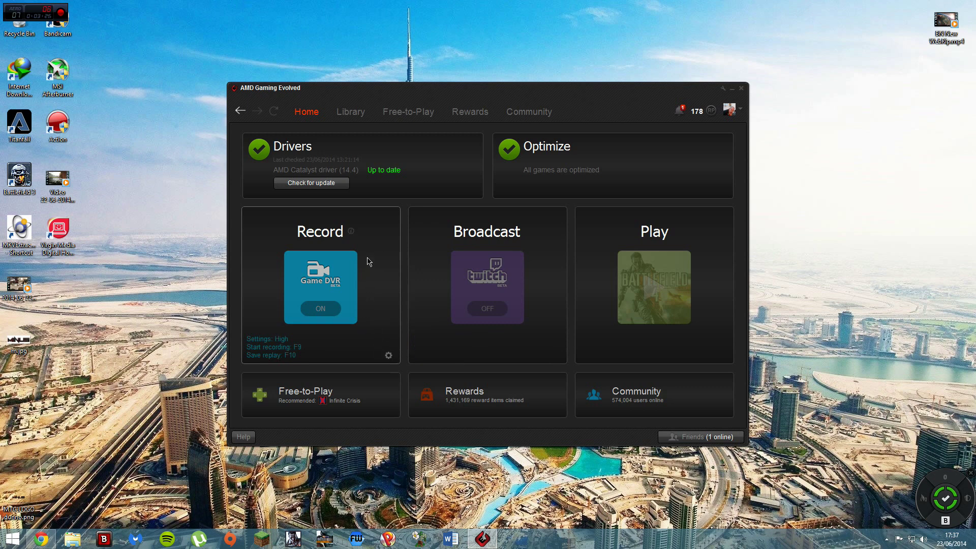
click(322, 185)
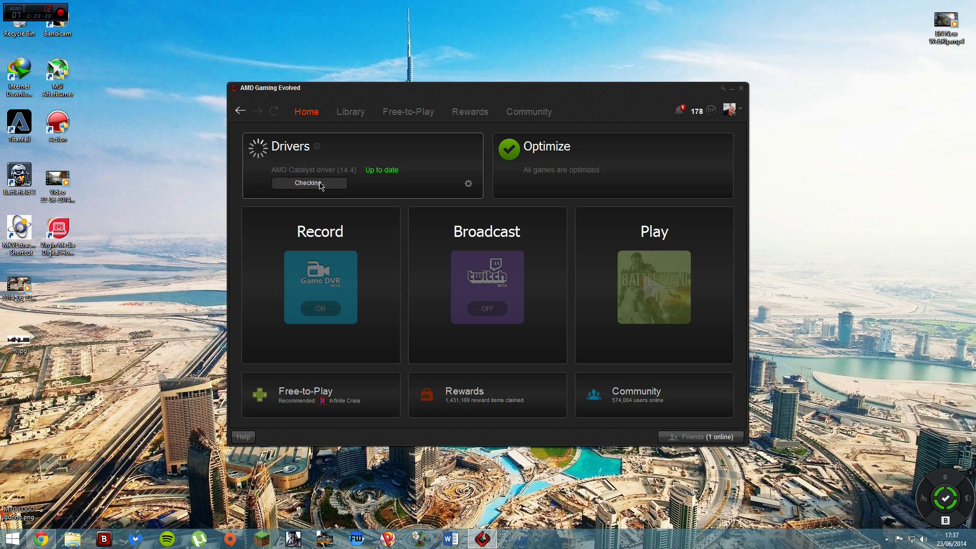
Open the Library to view Battlefield 4's Quality-optimized game settings.
click(362, 114)
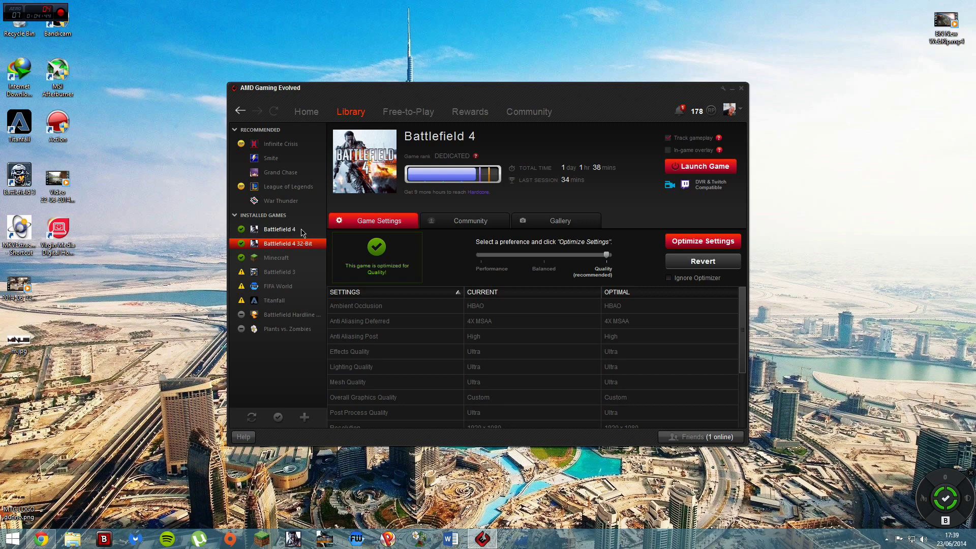
Close the AMD Gaming Evolved window, leaving the desktop visible.
click(732, 89)
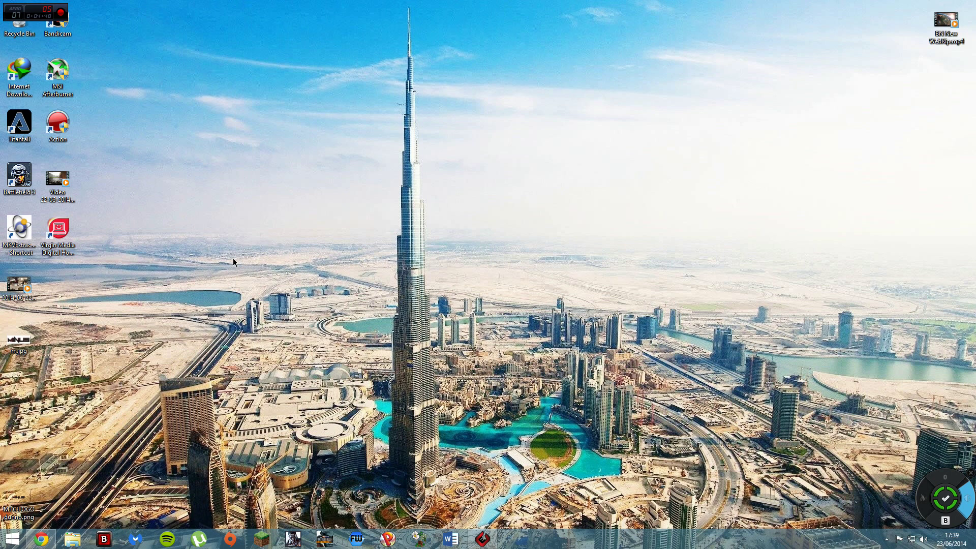